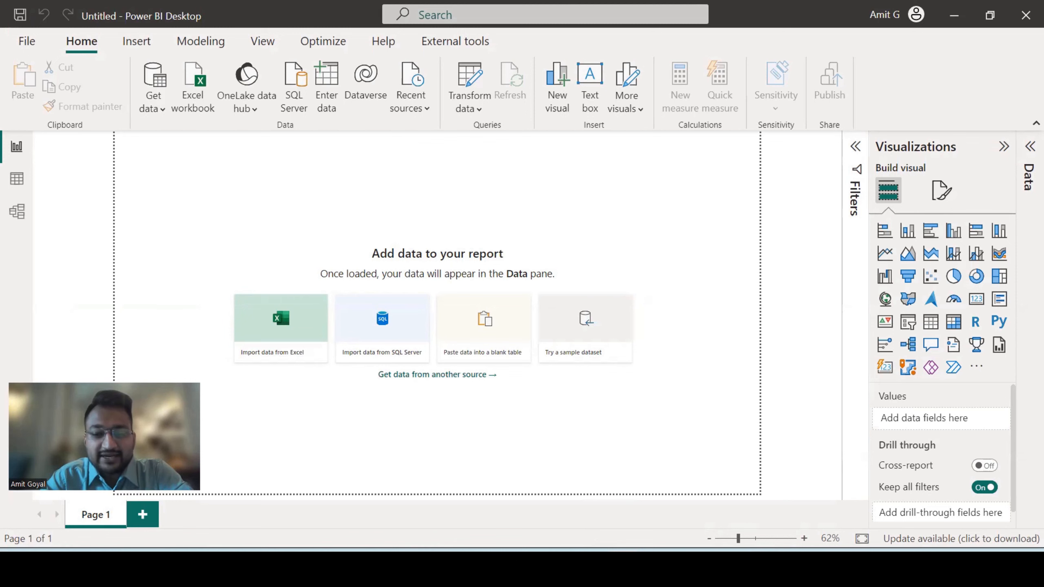
# Switch to the Excel workbook and copy the Country, Male and Female table in A1:C4 of the Unpivot sheet
pyautogui.click(584, 481)
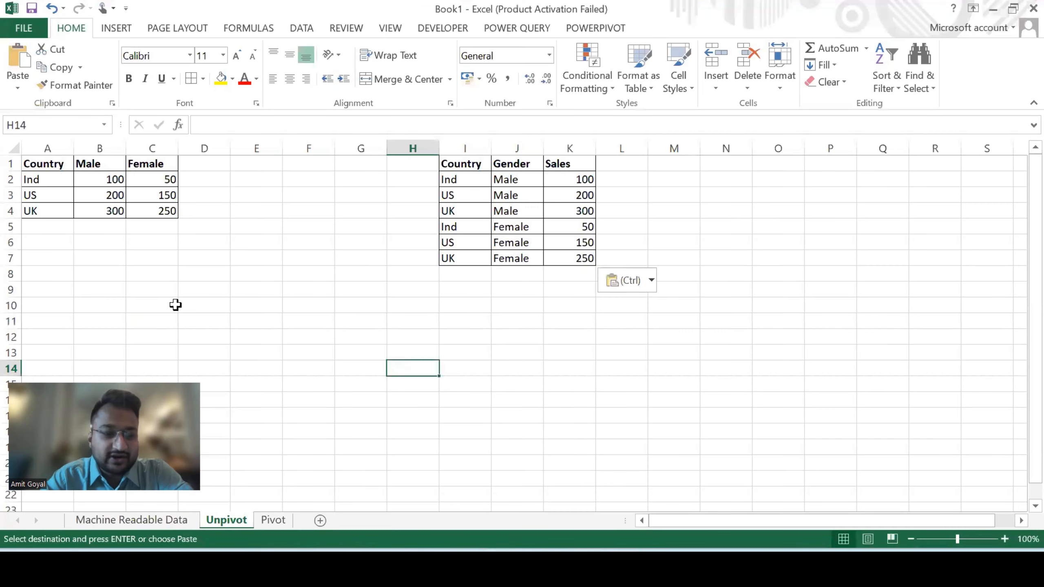
pyautogui.click(163, 252)
pyautogui.moveTo(48, 164); pyautogui.dragTo(145, 207)
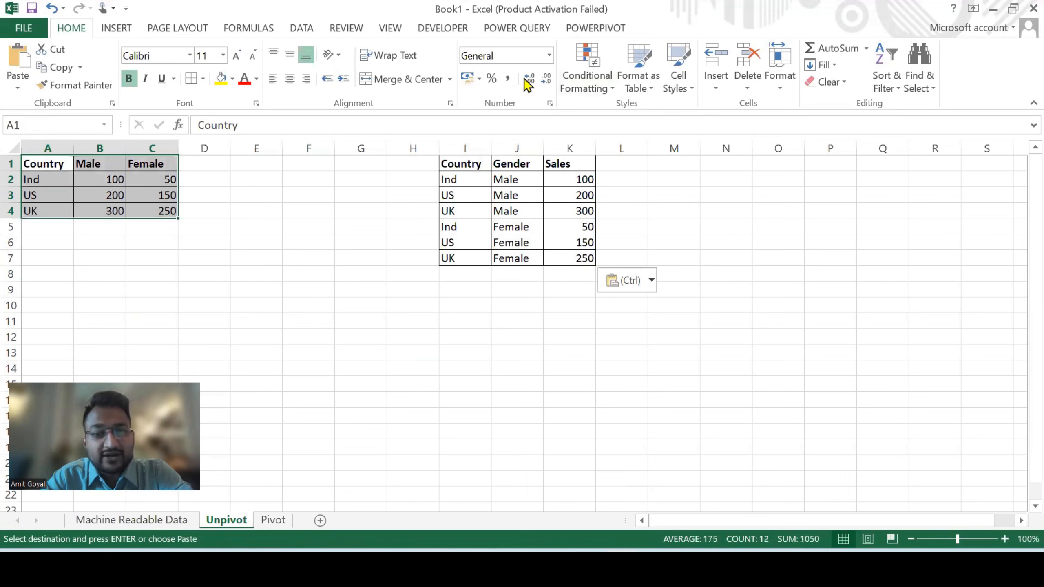
pyautogui.moveTo(279, 213)
pyautogui.mouseDown()
pyautogui.moveTo(400, 210)
pyautogui.moveTo(383, 217)
pyautogui.mouseUp()
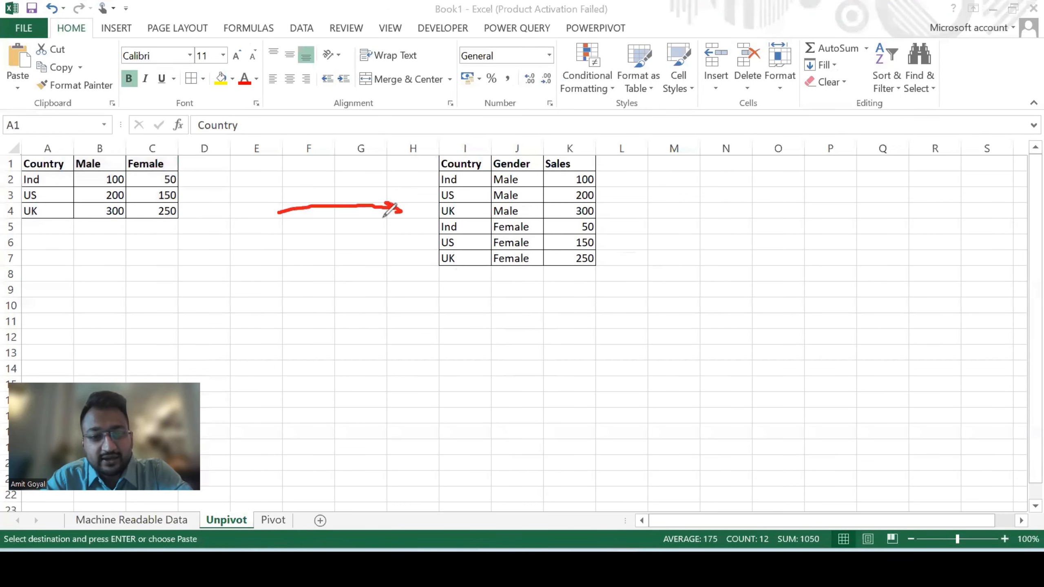
pyautogui.click(817, 83)
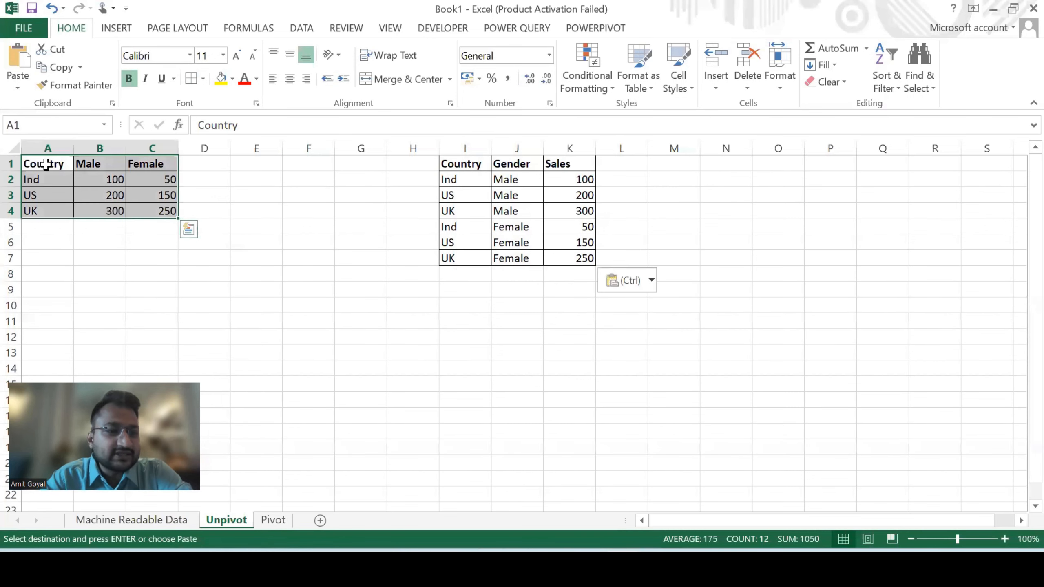
pyautogui.moveTo(46, 164); pyautogui.dragTo(143, 207)
pyautogui.hotkey('ctrl', 'c')
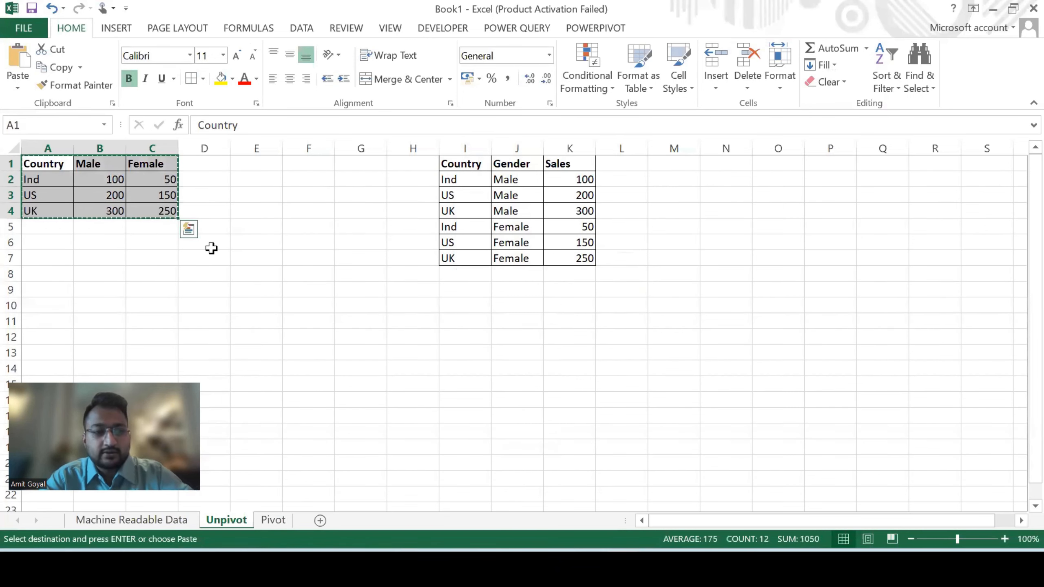
# Switch to Power BI Desktop and paste the copied data into a new manually entered table
pyautogui.click(767, 568)
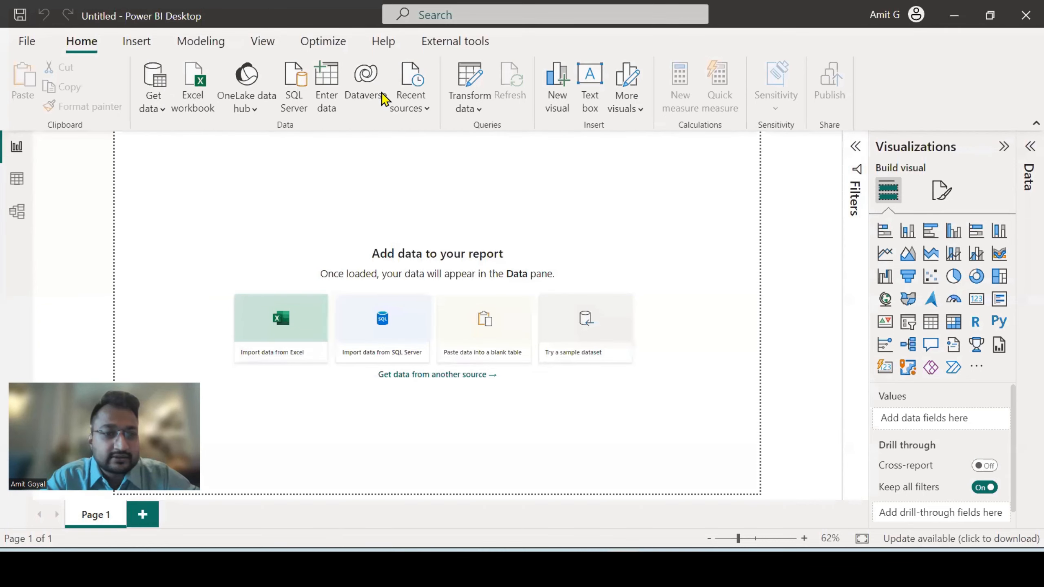
pyautogui.moveTo(325, 57)
pyautogui.mouseDown()
pyautogui.moveTo(349, 111)
pyautogui.moveTo(343, 61)
pyautogui.mouseUp()
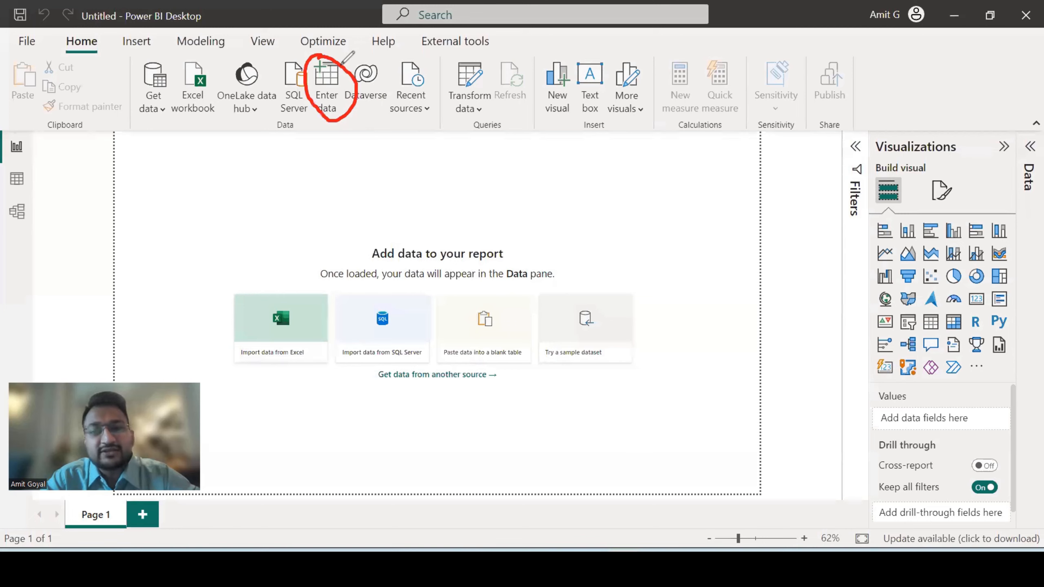
pyautogui.click(328, 97)
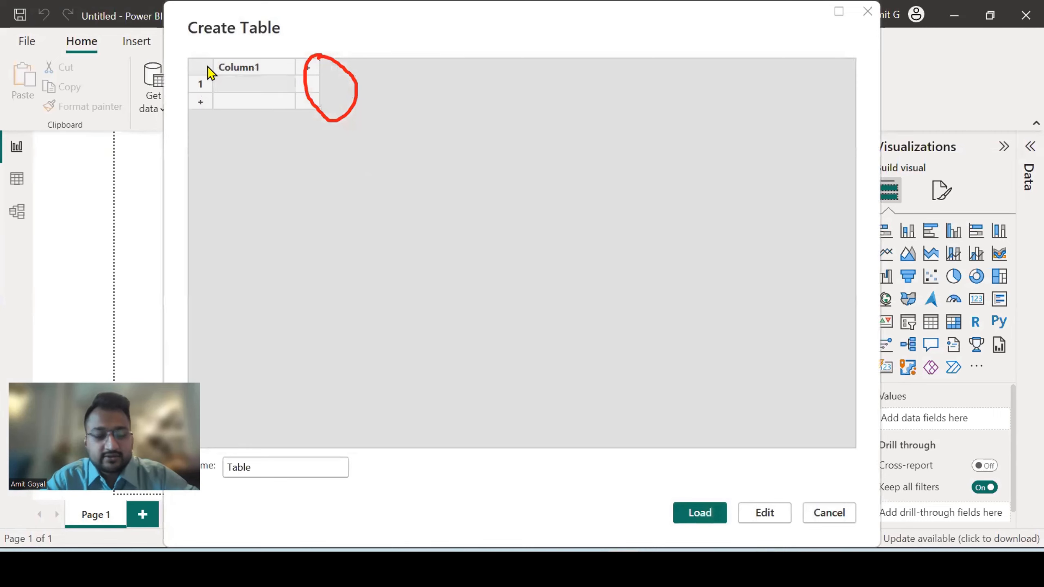
pyautogui.hotkey('ctrl', 'v')
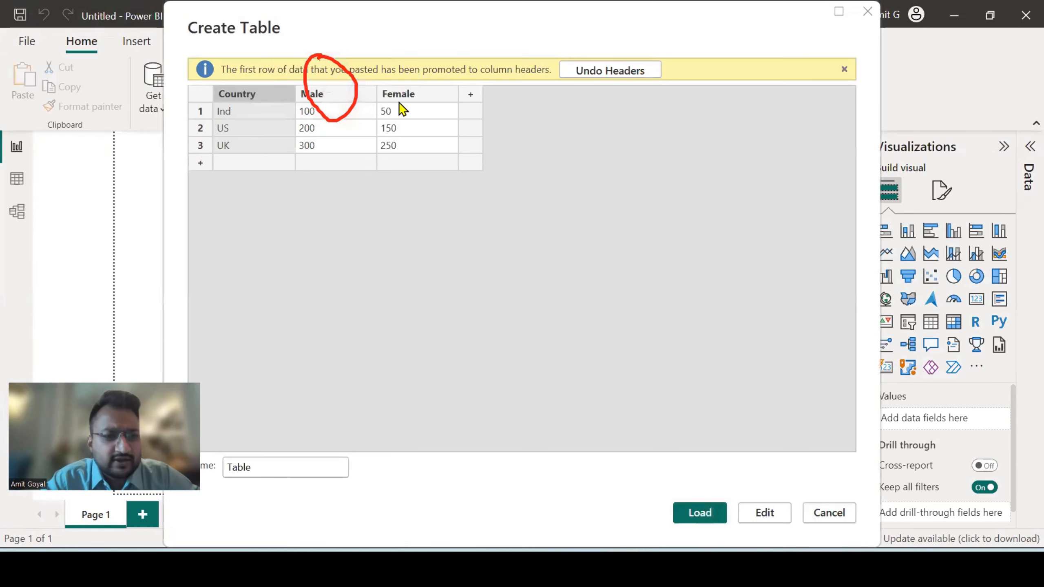
# Name the new table Unpivot and load it into the report
pyautogui.moveTo(251, 465); pyautogui.dragTo(226, 472)
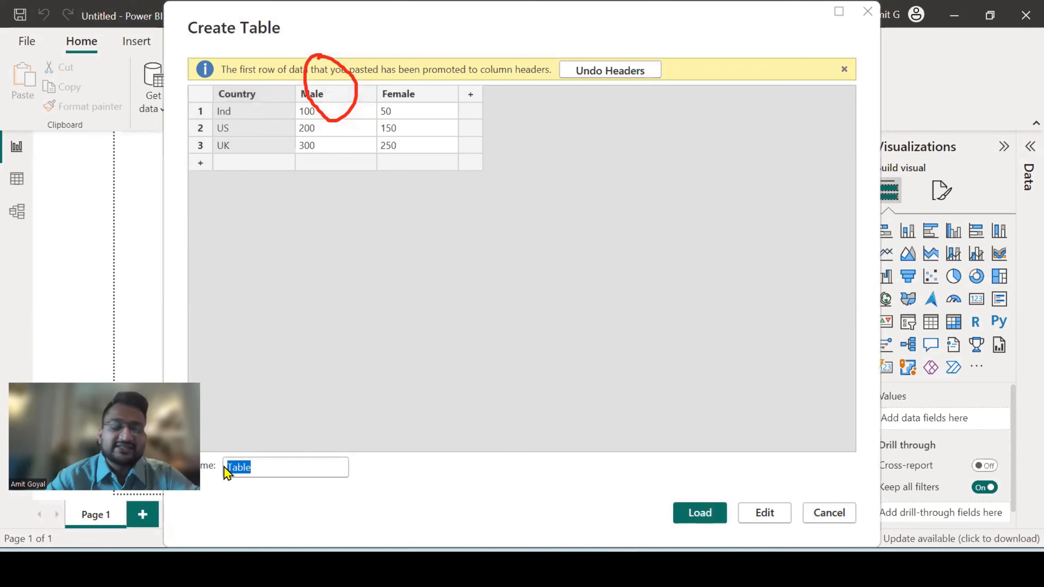
pyautogui.write('Unp')
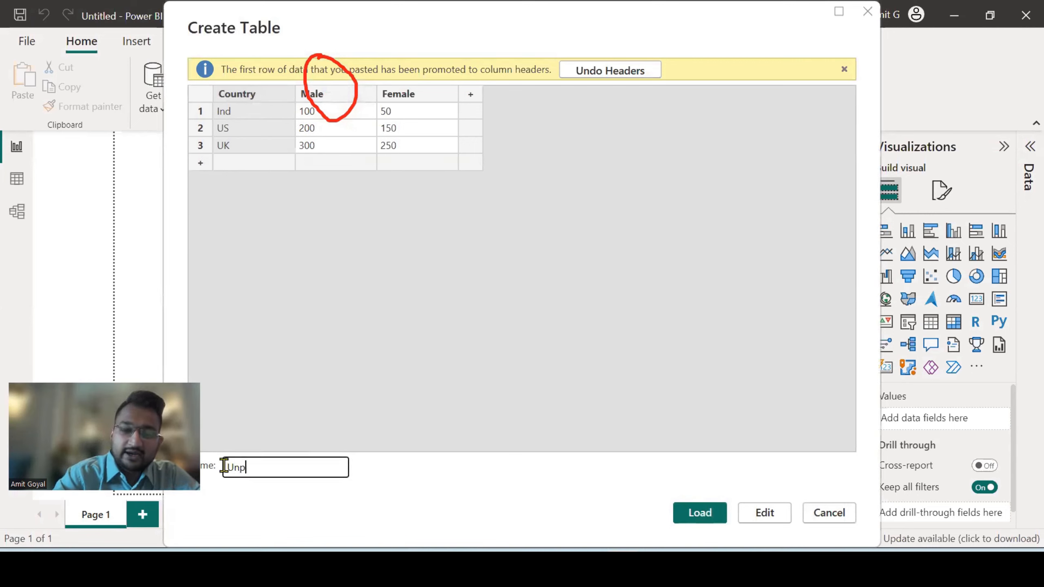
pyautogui.write('ivot')
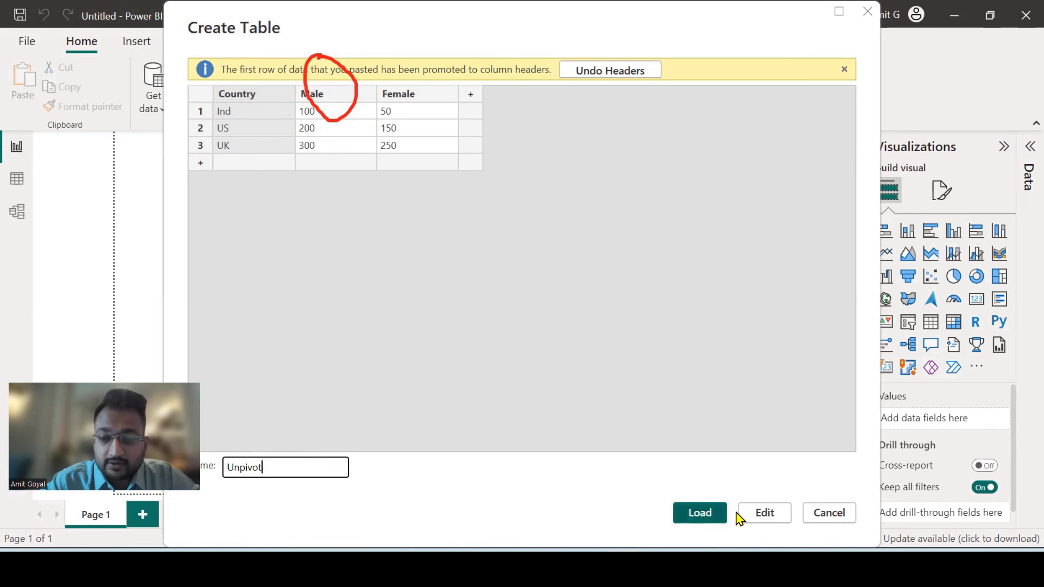
pyautogui.click(715, 519)
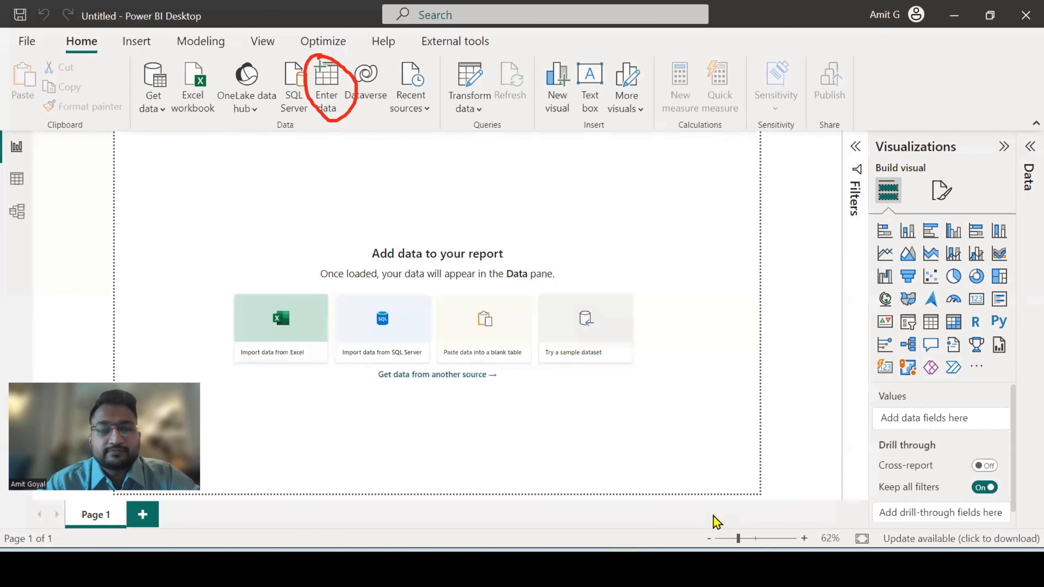
# Expand the Unpivot table's fields, add a stacked column chart to the page, and reposition and enlarge it
pyautogui.moveTo(889, 184)
pyautogui.mouseDown()
pyautogui.moveTo(917, 253)
pyautogui.moveTo(954, 179)
pyautogui.moveTo(883, 188)
pyautogui.mouseUp()
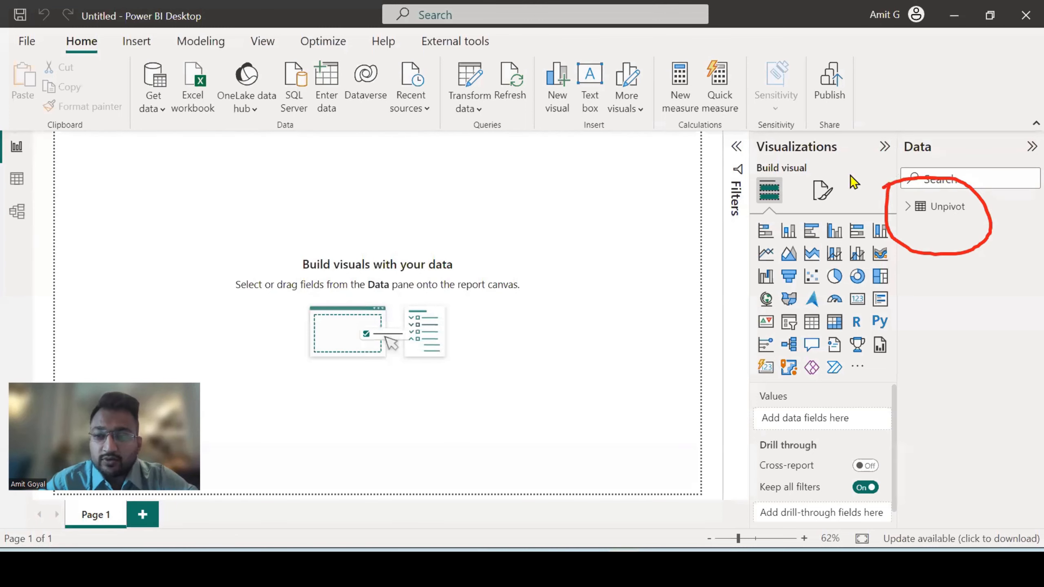
pyautogui.click(914, 207)
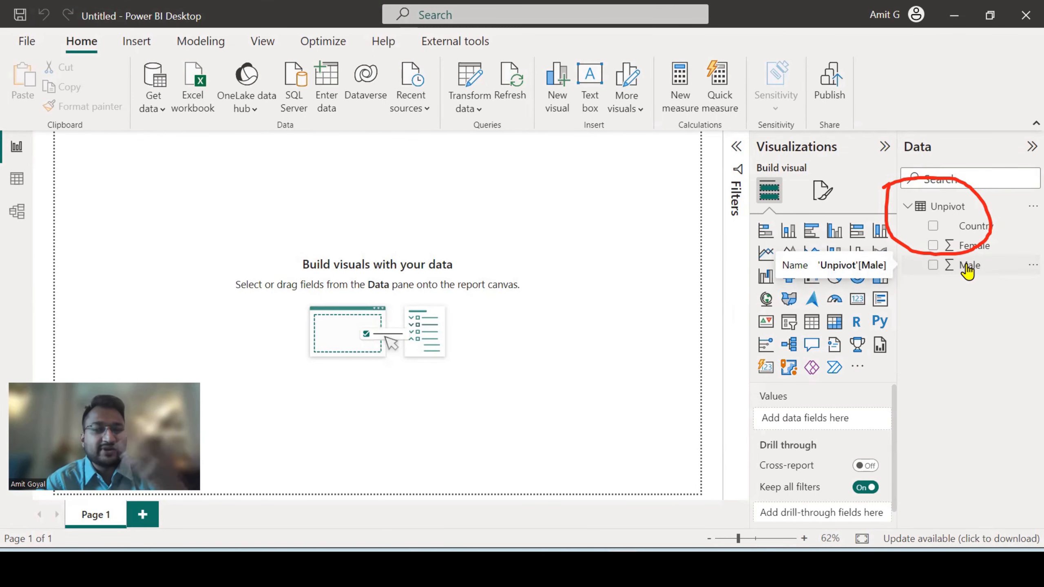
pyautogui.click(788, 231)
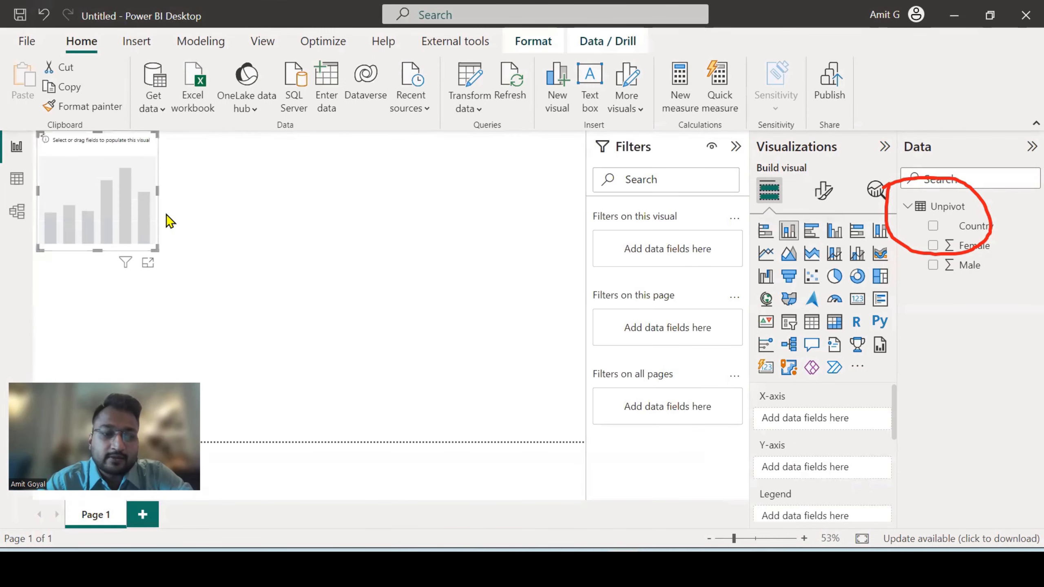
pyautogui.moveTo(112, 207); pyautogui.dragTo(135, 226)
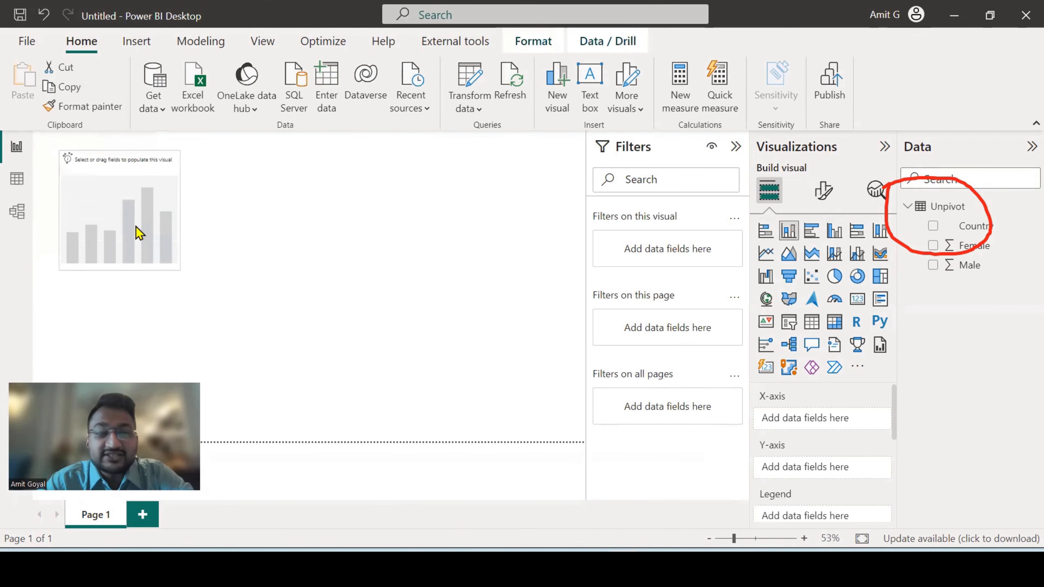
pyautogui.moveTo(180, 270); pyautogui.dragTo(238, 285)
# Plot the Female and Male fields on the chart's Y-axis and change the visual to a clustered column chart
pyautogui.moveTo(963, 245); pyautogui.dragTo(827, 475)
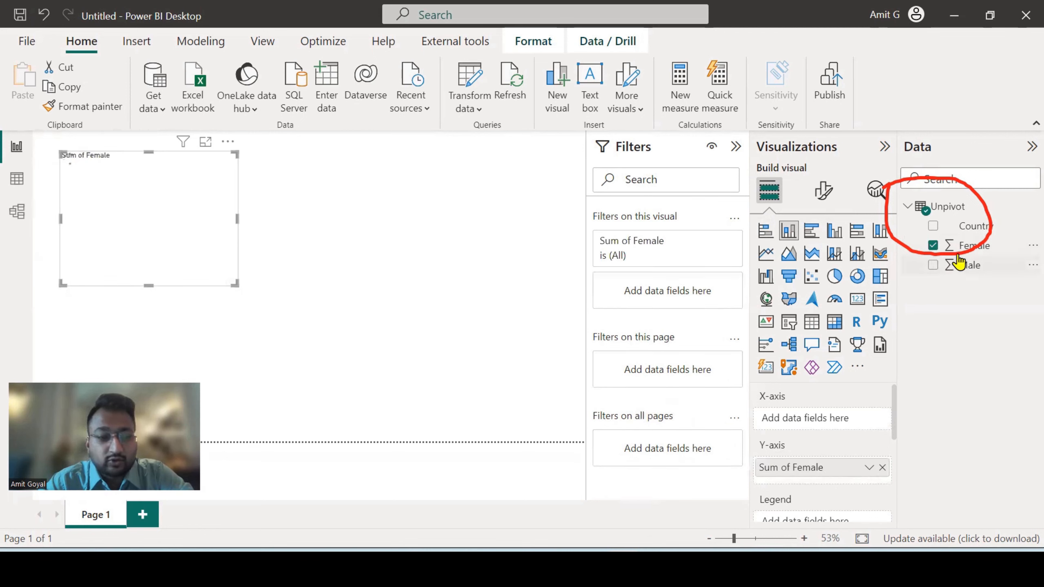
pyautogui.moveTo(962, 271); pyautogui.dragTo(838, 482)
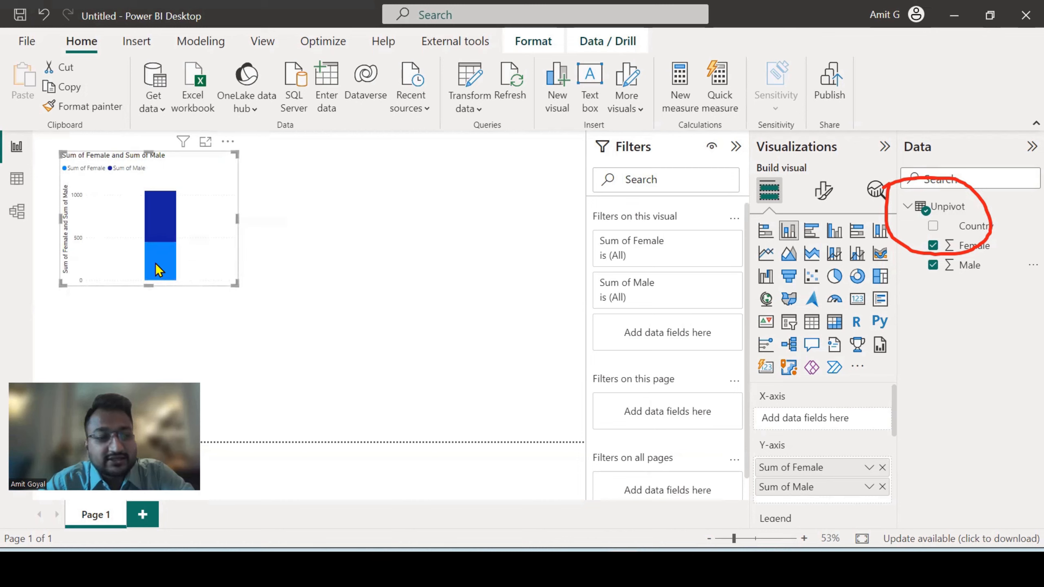
pyautogui.moveTo(159, 272)
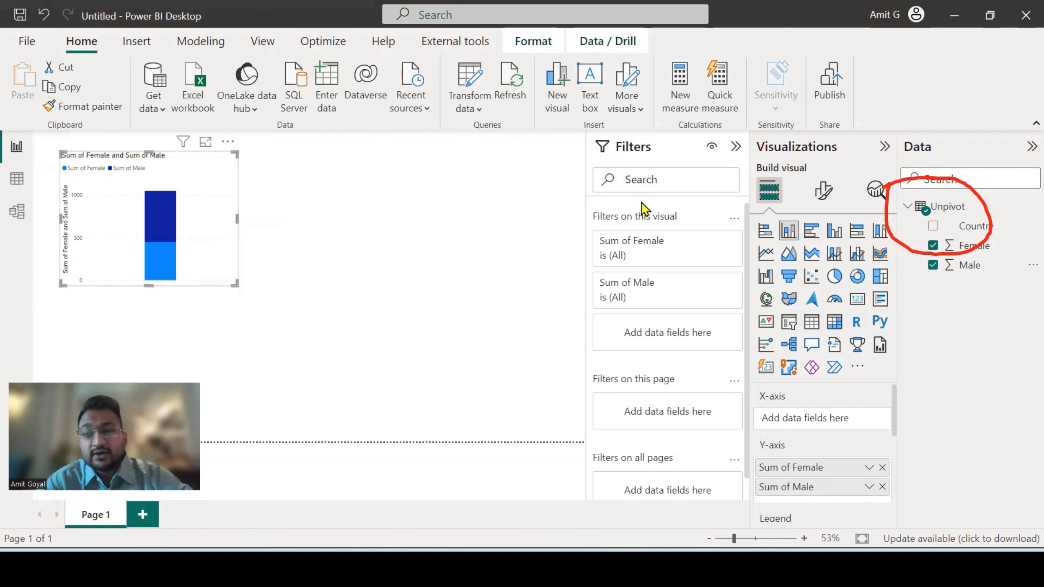
pyautogui.click(839, 236)
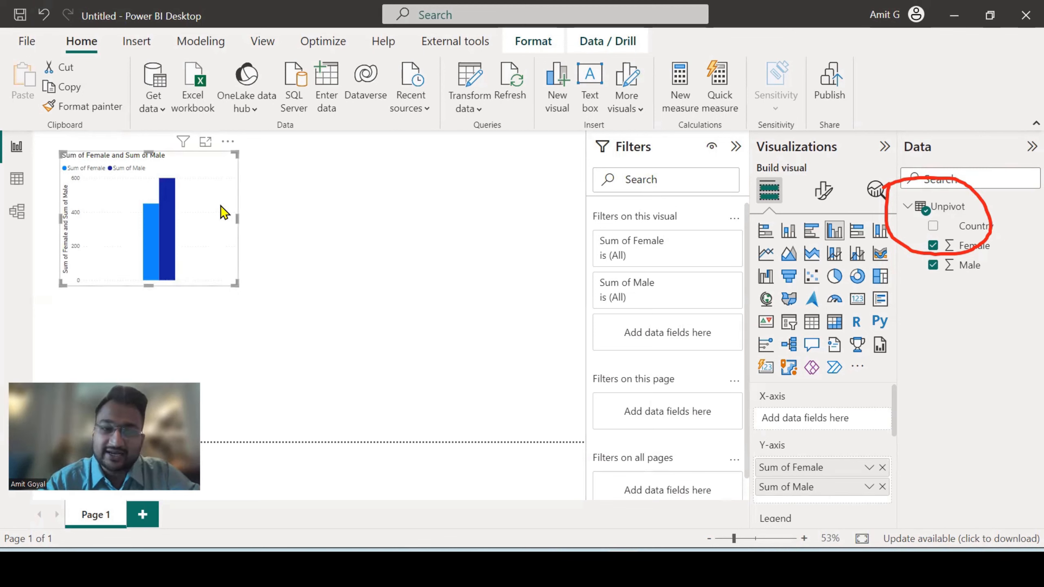
# Open the Unpivot query in Power Query Editor and inspect its Male and Female columns
pyautogui.click(465, 111)
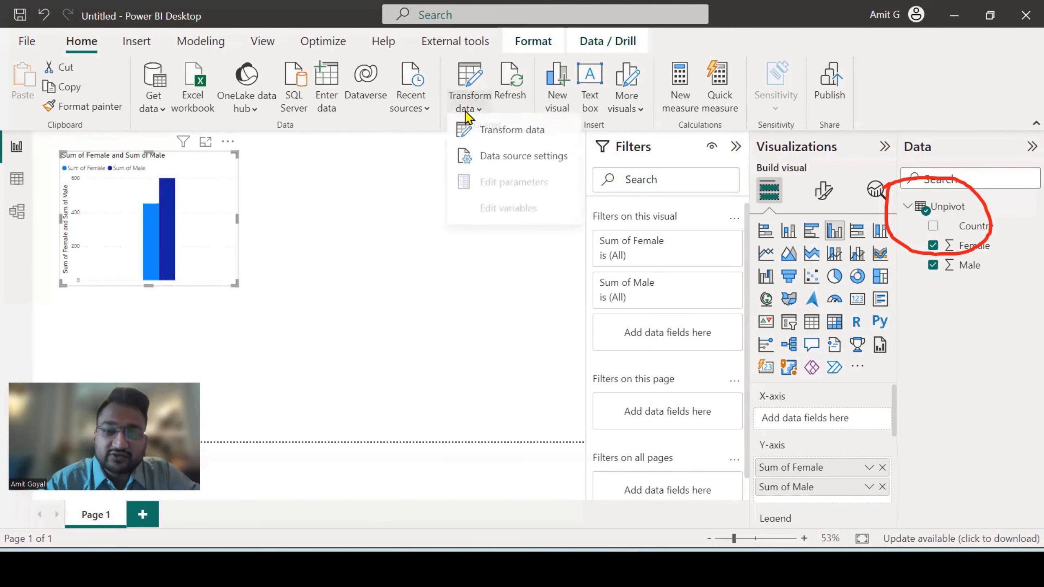
pyautogui.click(478, 138)
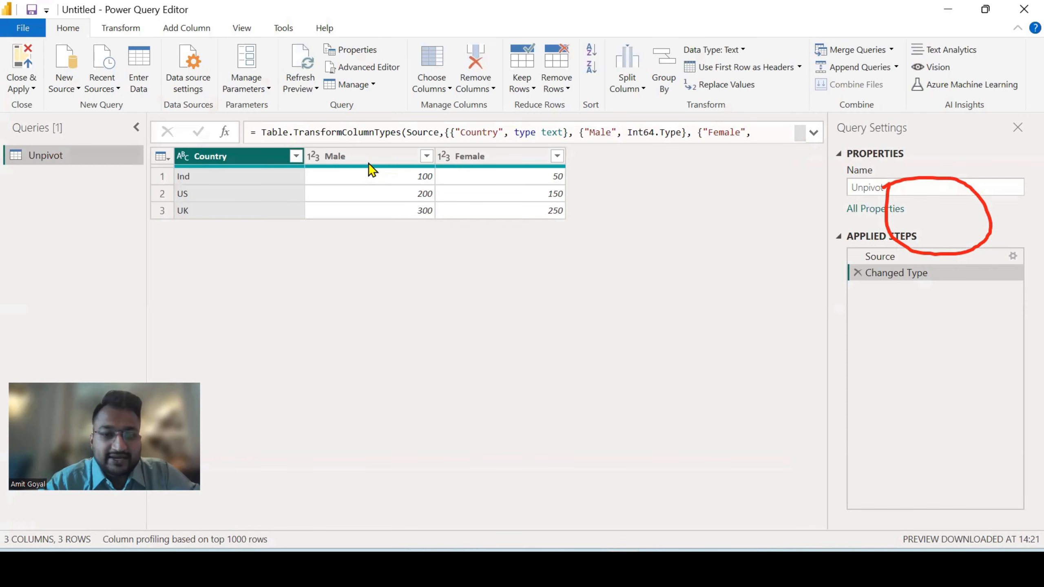
pyautogui.click(368, 160)
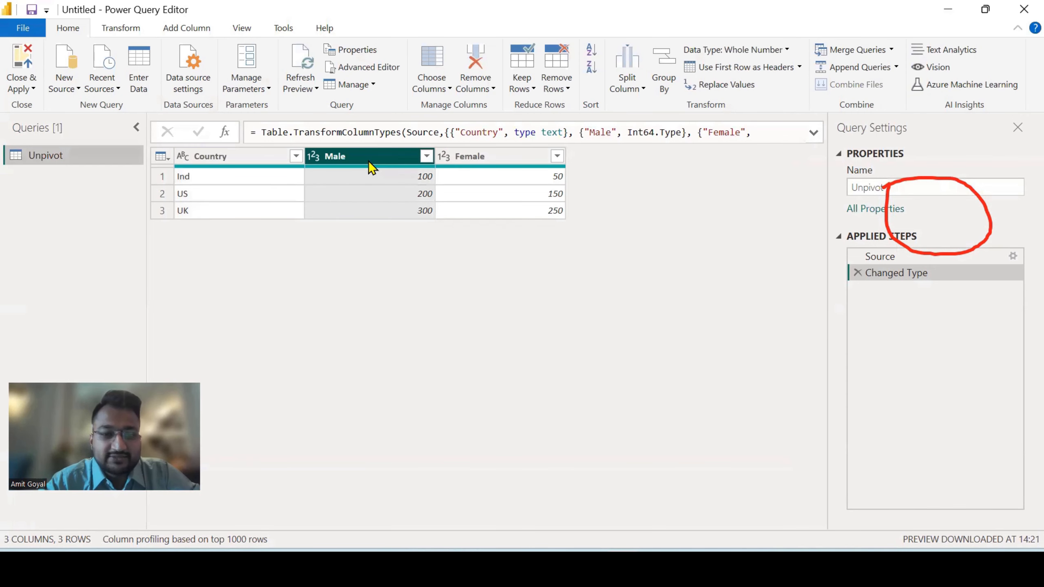
pyautogui.click(470, 156)
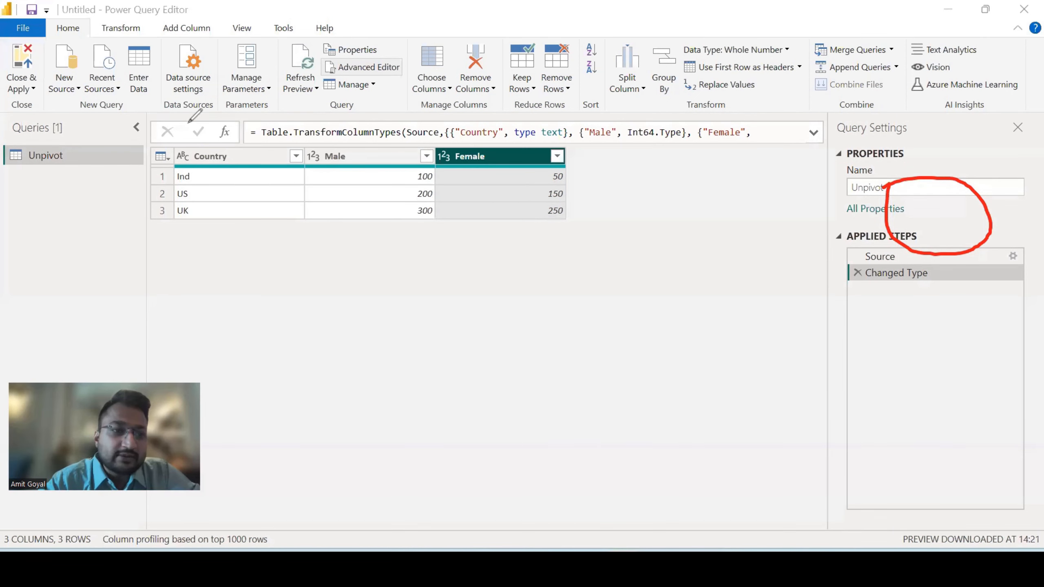
# Unpivot the Male and Female columns together, leaving Country as the fixed column
pyautogui.moveTo(125, 7)
pyautogui.mouseDown()
pyautogui.moveTo(84, 31)
pyautogui.moveTo(157, 21)
pyautogui.moveTo(98, 12)
pyautogui.mouseUp()
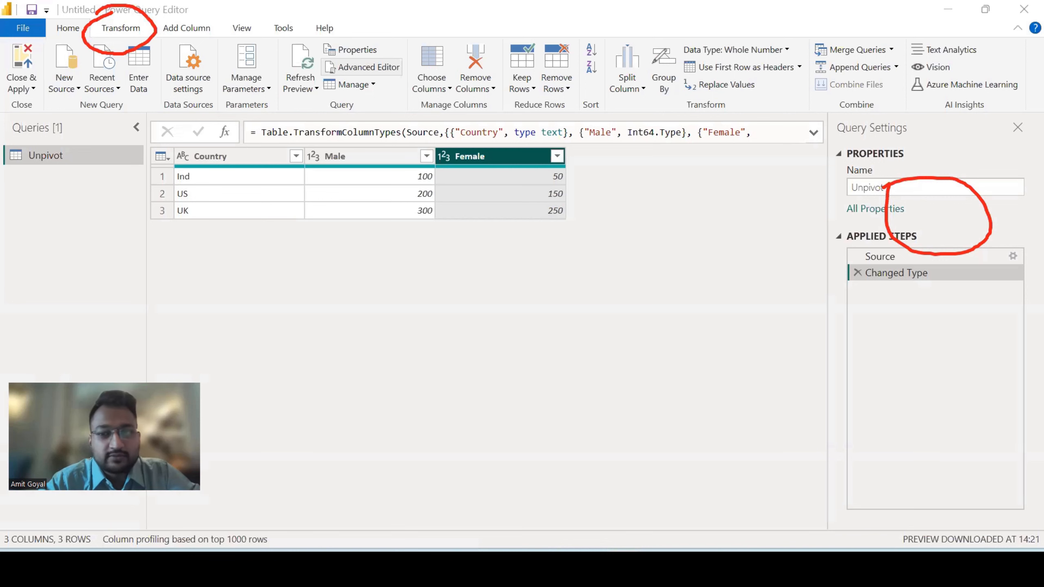
pyautogui.click(125, 28)
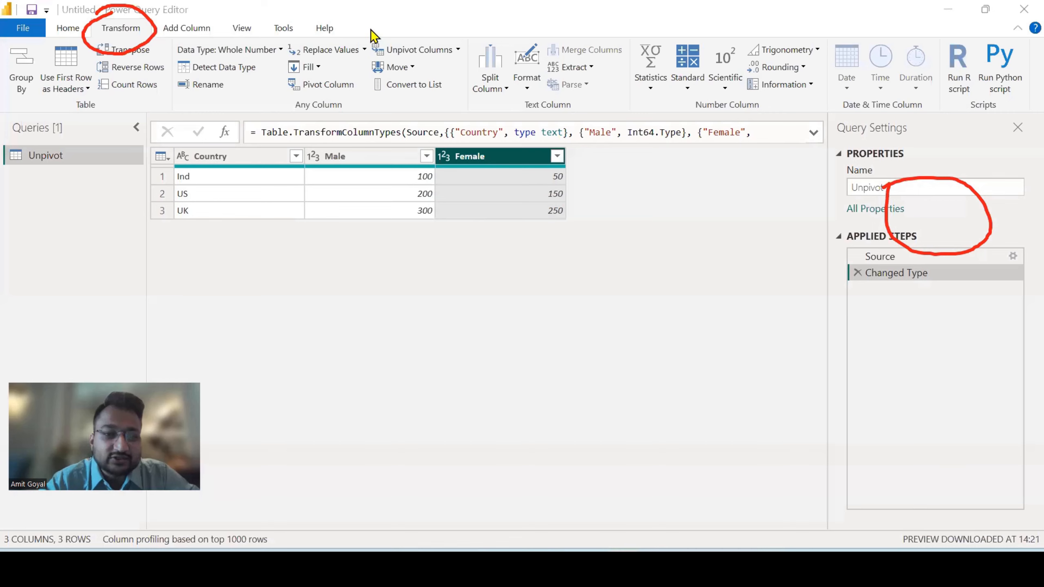
pyautogui.moveTo(325, 72); pyautogui.dragTo(411, 57)
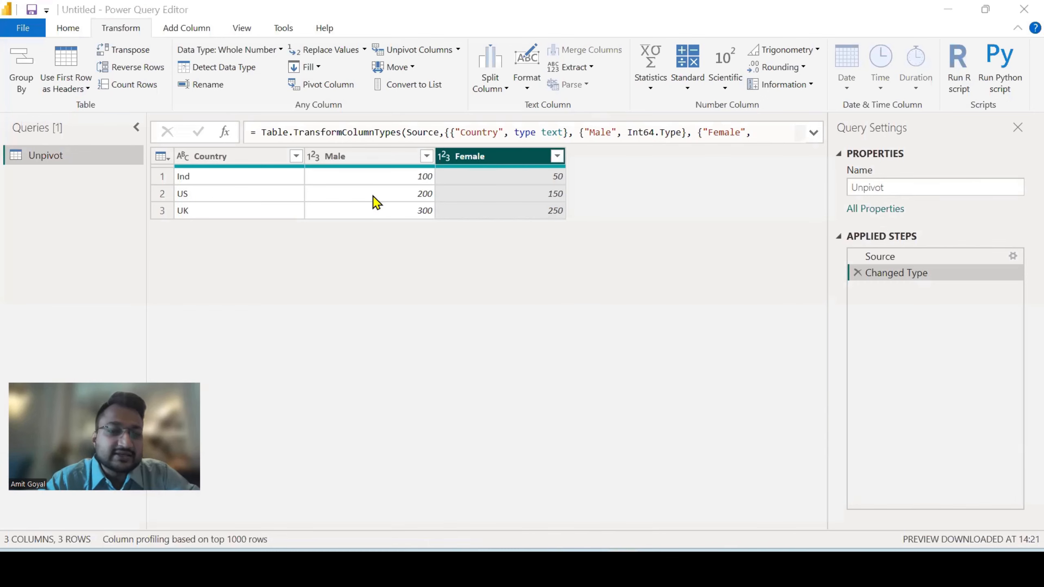
pyautogui.click(354, 159)
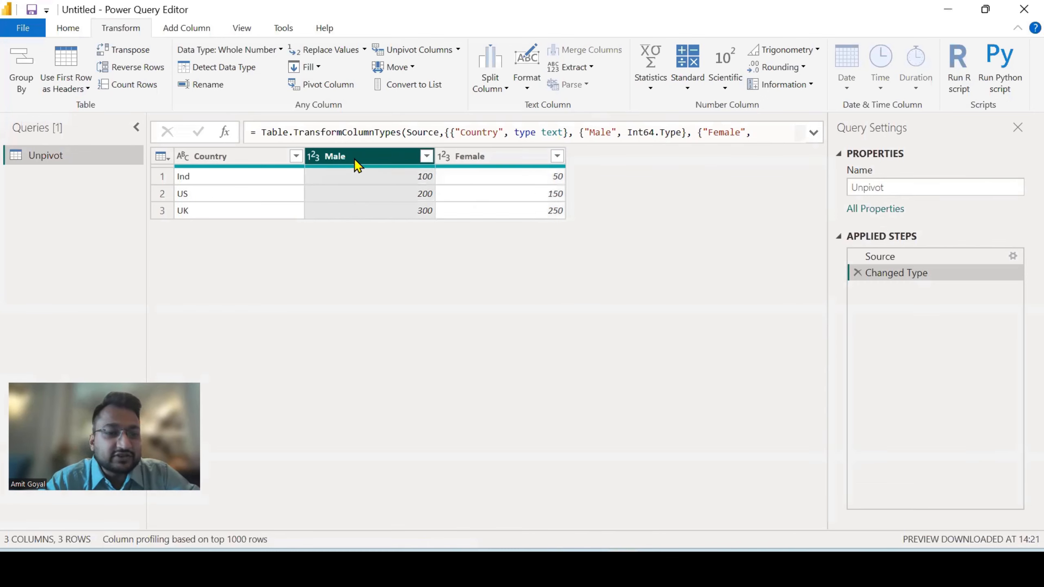
pyautogui.keyDown('ctrl'); pyautogui.click(489, 159); pyautogui.keyUp('ctrl')
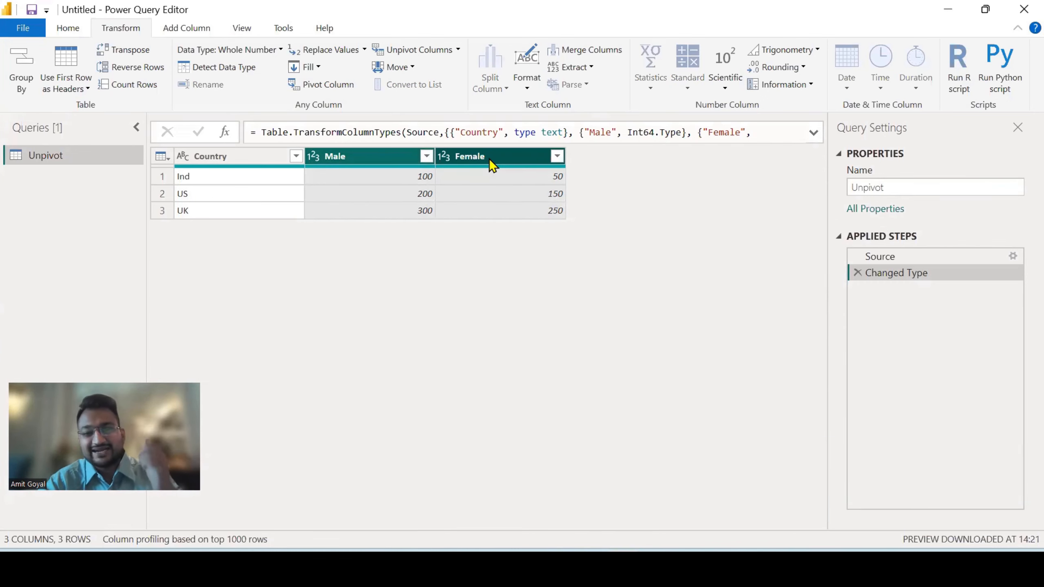
pyautogui.click(371, 160)
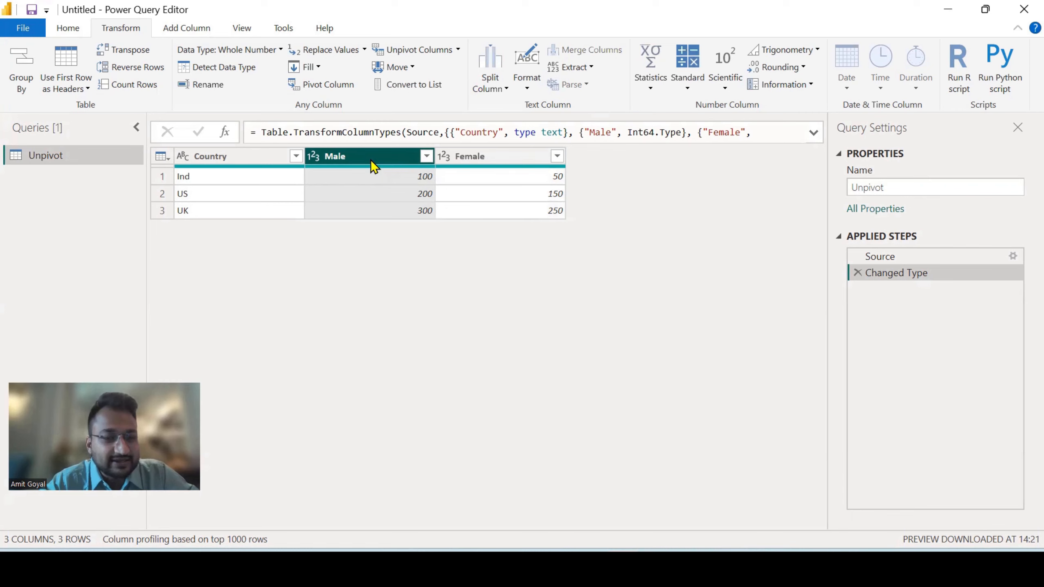
pyautogui.keyDown('ctrl'); pyautogui.click(492, 163); pyautogui.keyUp('ctrl')
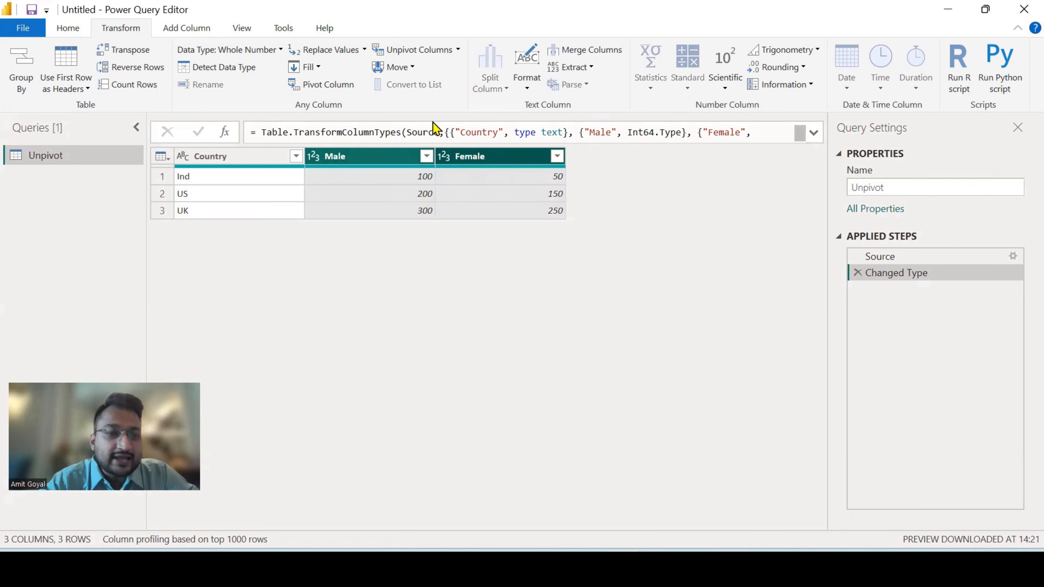
pyautogui.click(403, 50)
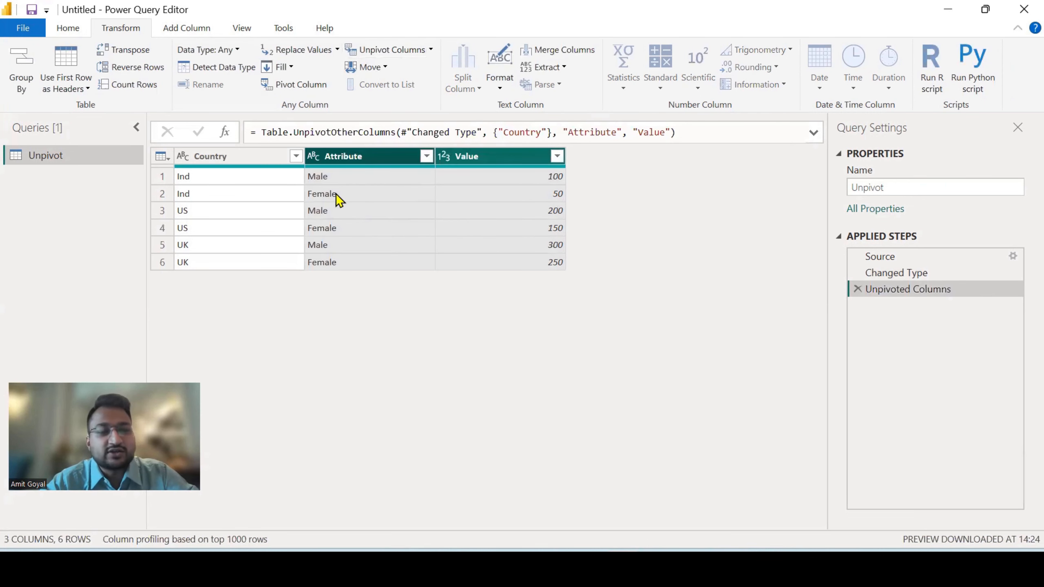
# Rename the Attribute column to Gender
pyautogui.moveTo(237, 165)
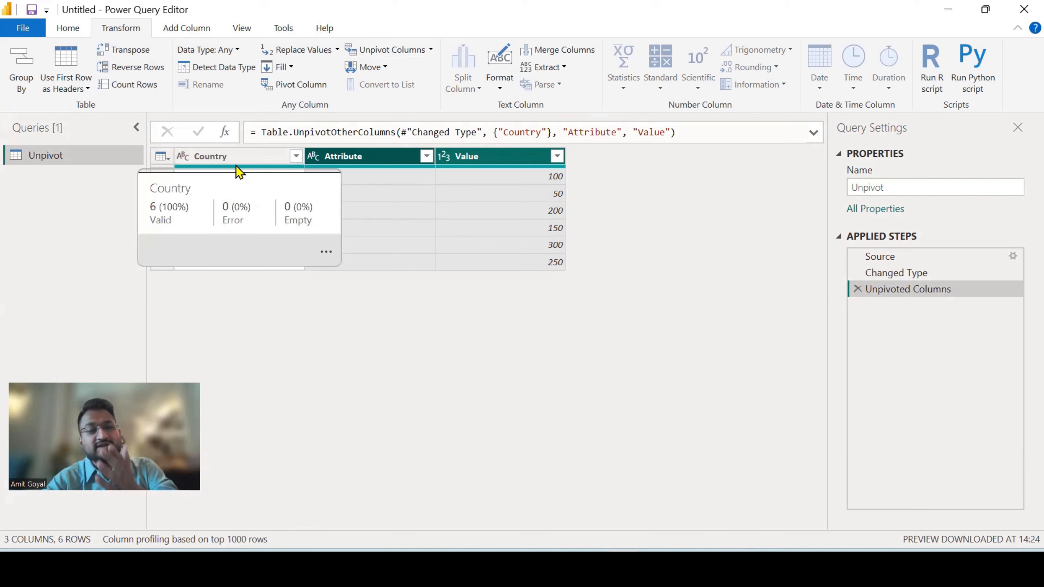
pyautogui.doubleClick(377, 157)
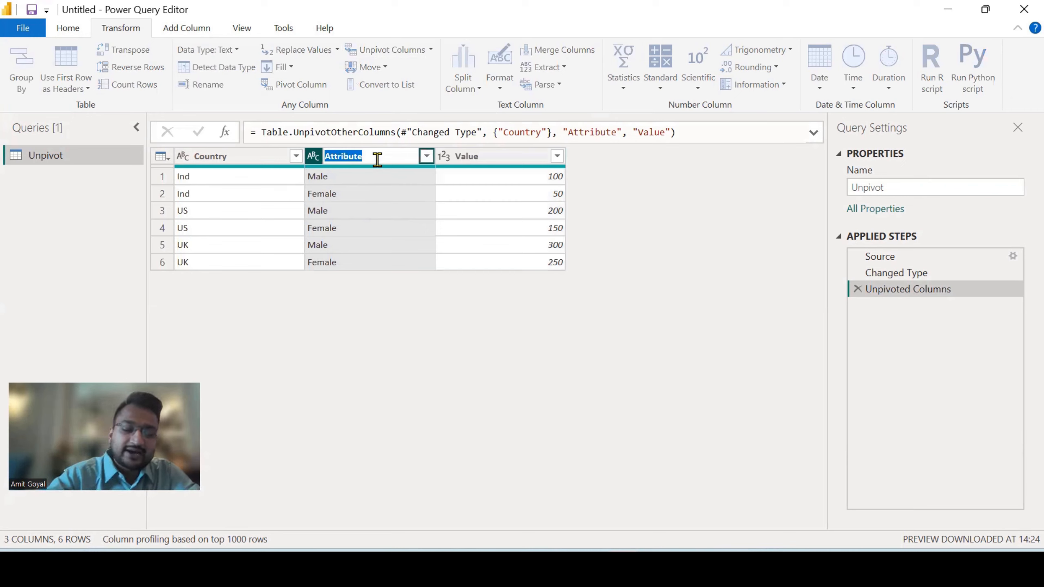
pyautogui.write('Male')
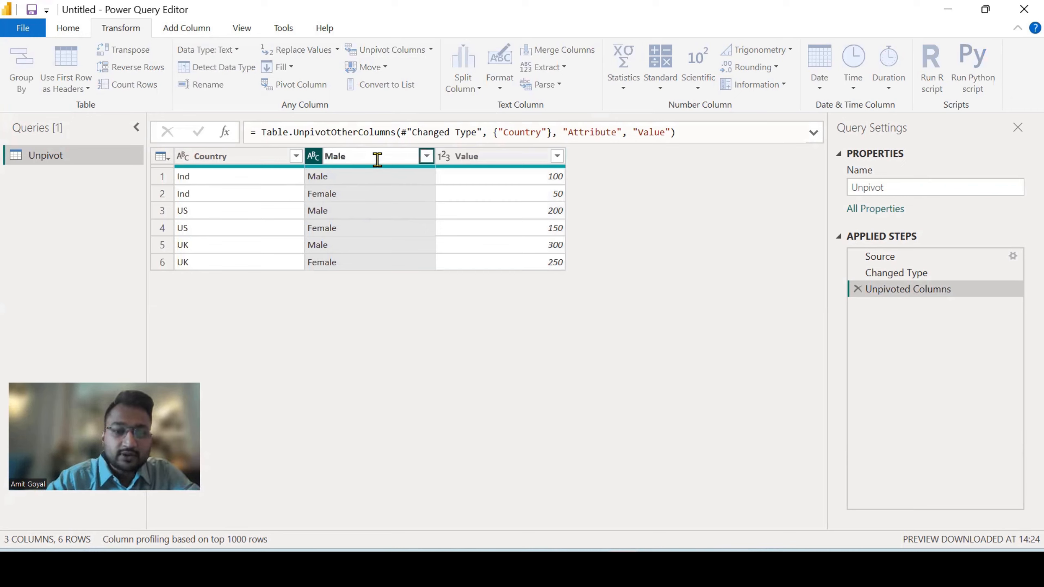
pyautogui.press('BackSpace')
pyautogui.press('BackSpace')
pyautogui.press('BackSpace')
pyautogui.press('BackSpace')
pyautogui.write('Gen')
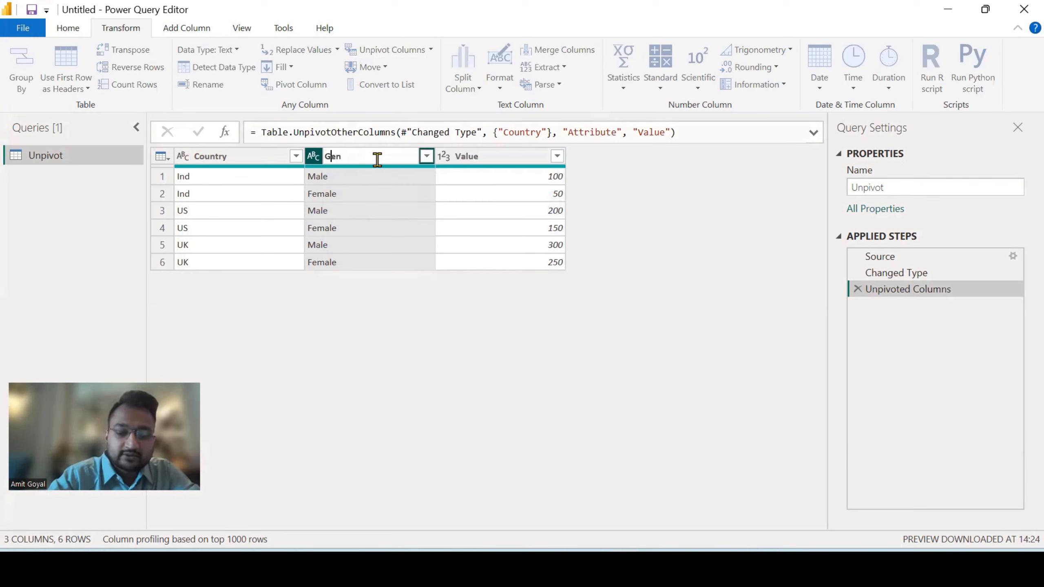
pyautogui.write('der')
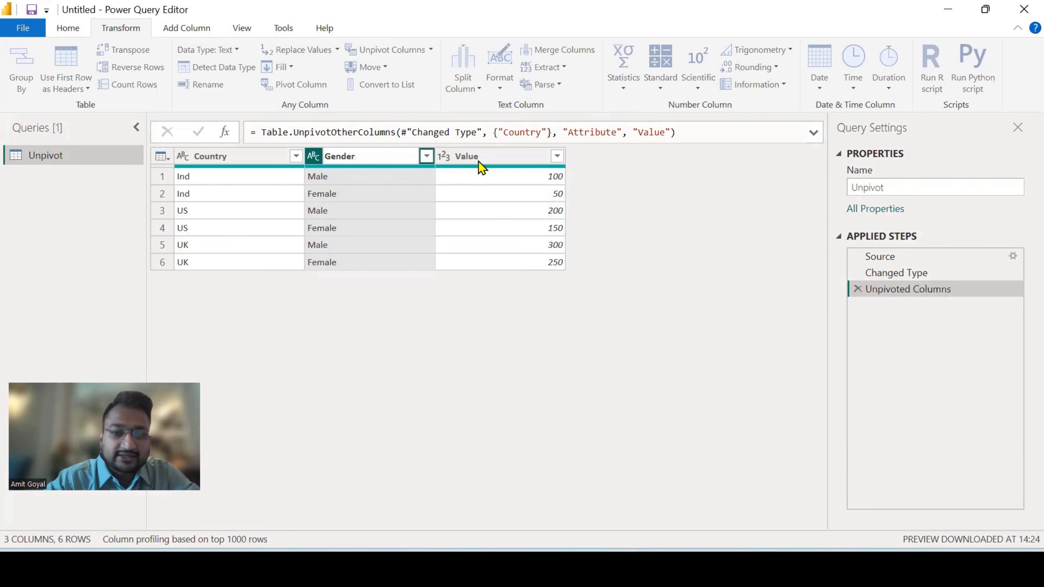
pyautogui.press('Return')
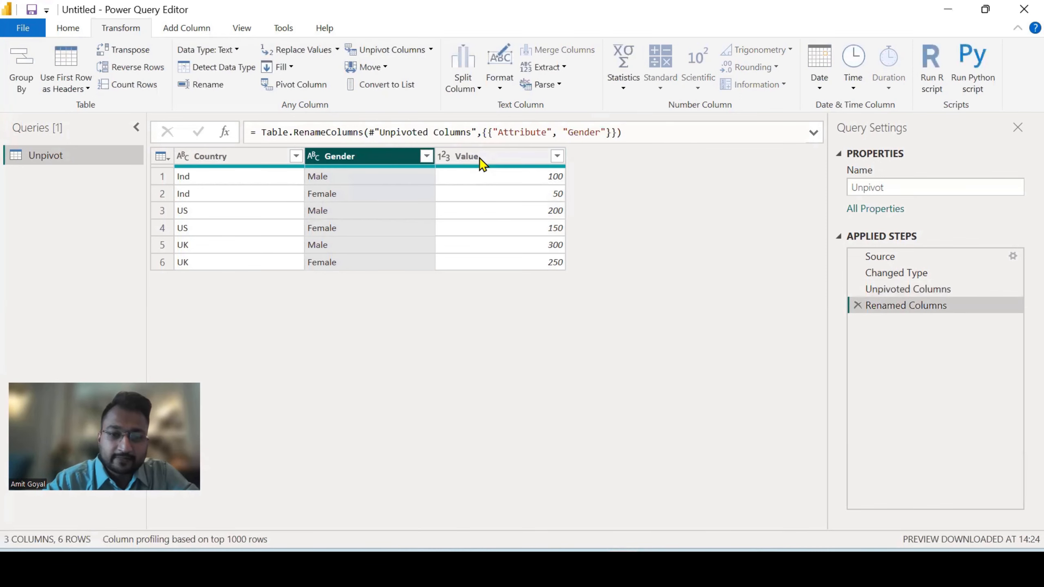
# Rename the Value column to Sales, and close the query editor with the changes applied to the report
pyautogui.doubleClick(480, 157)
pyautogui.write('Sal')
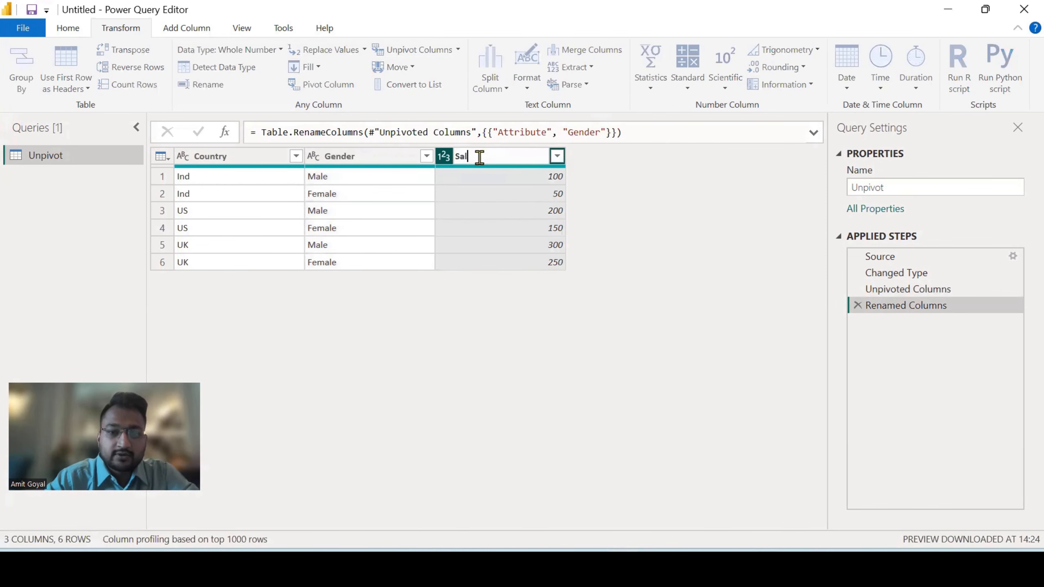
pyautogui.write('es')
pyautogui.press('Return')
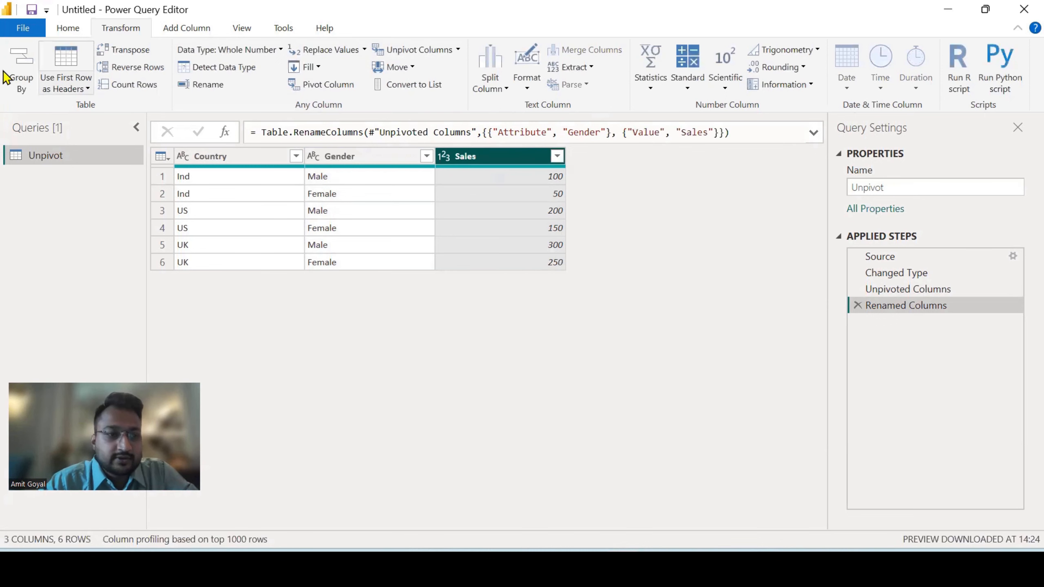
pyautogui.click(68, 29)
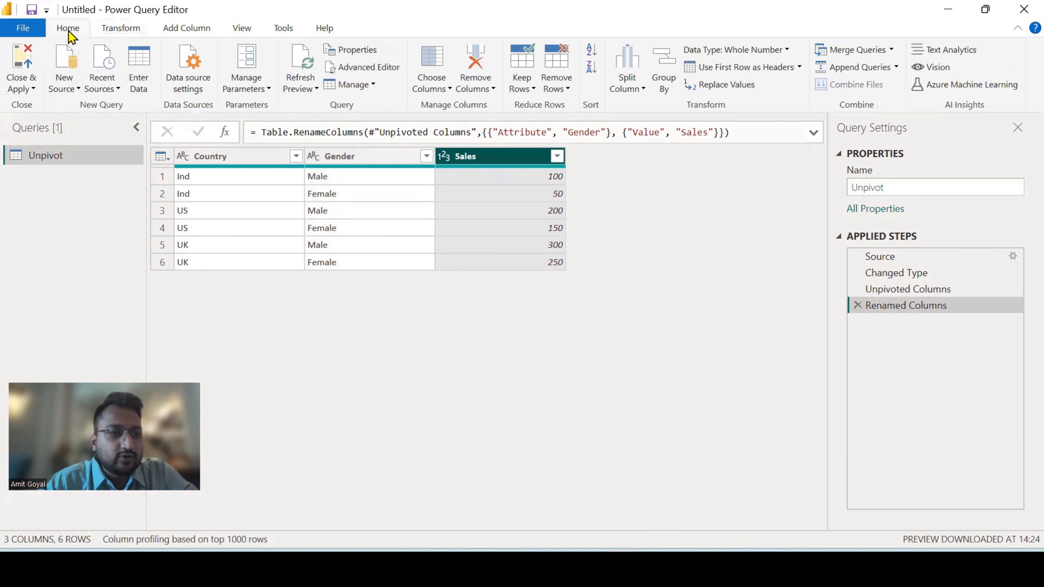
pyautogui.click(24, 59)
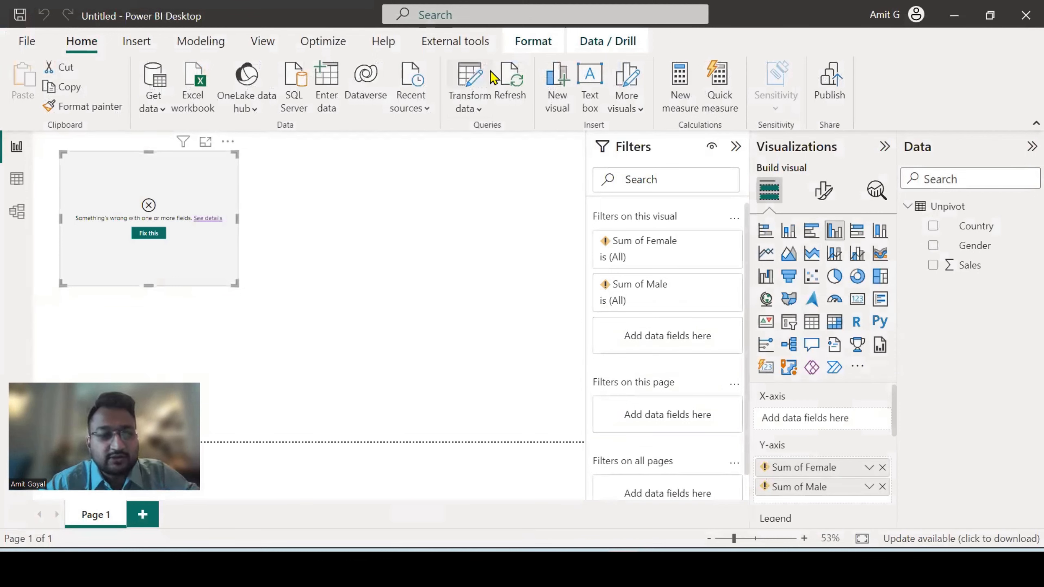
# Move the column chart slightly inward and replace its Female and Male fields with Gender on the X-axis and Sales on the Y-axis
pyautogui.moveTo(162, 187); pyautogui.dragTo(187, 199)
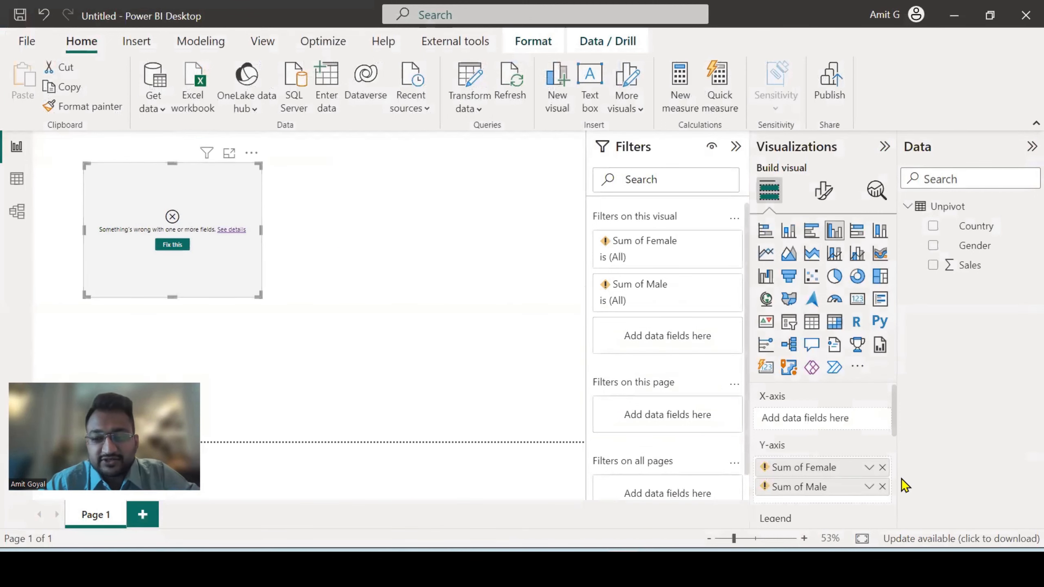
pyautogui.click(883, 467)
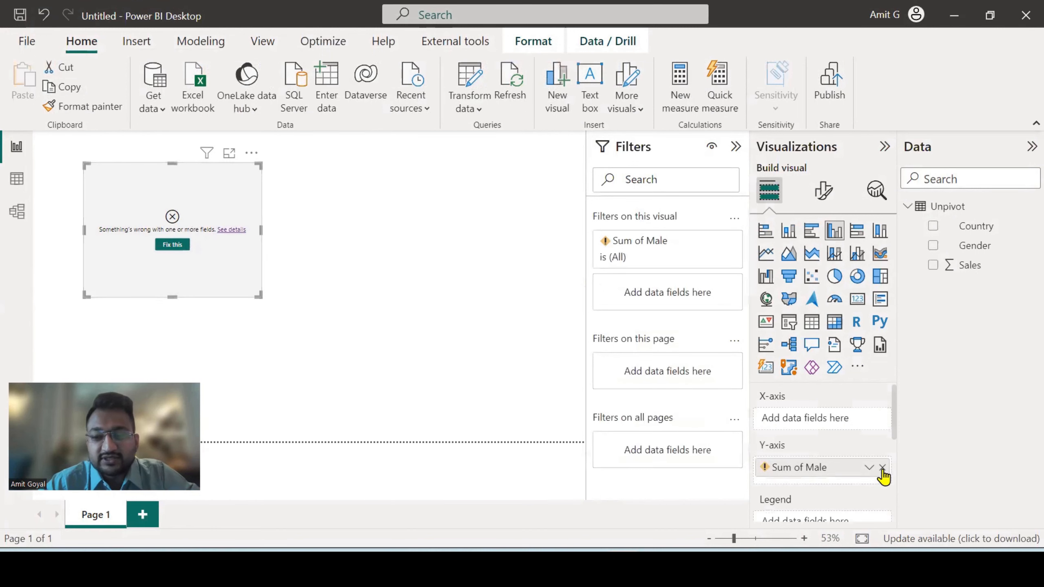
pyautogui.click(882, 468)
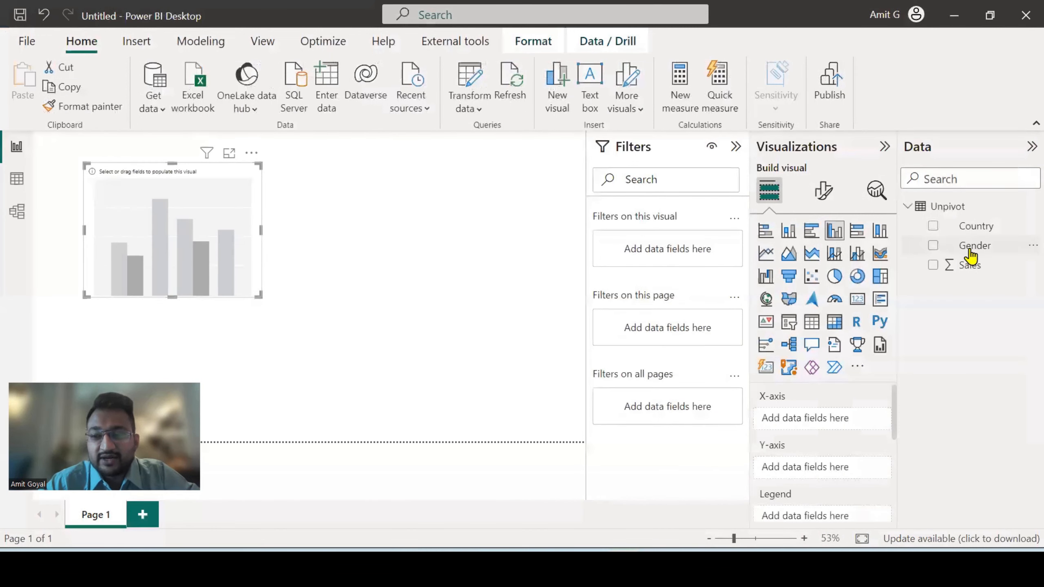
pyautogui.moveTo(971, 255); pyautogui.dragTo(845, 428)
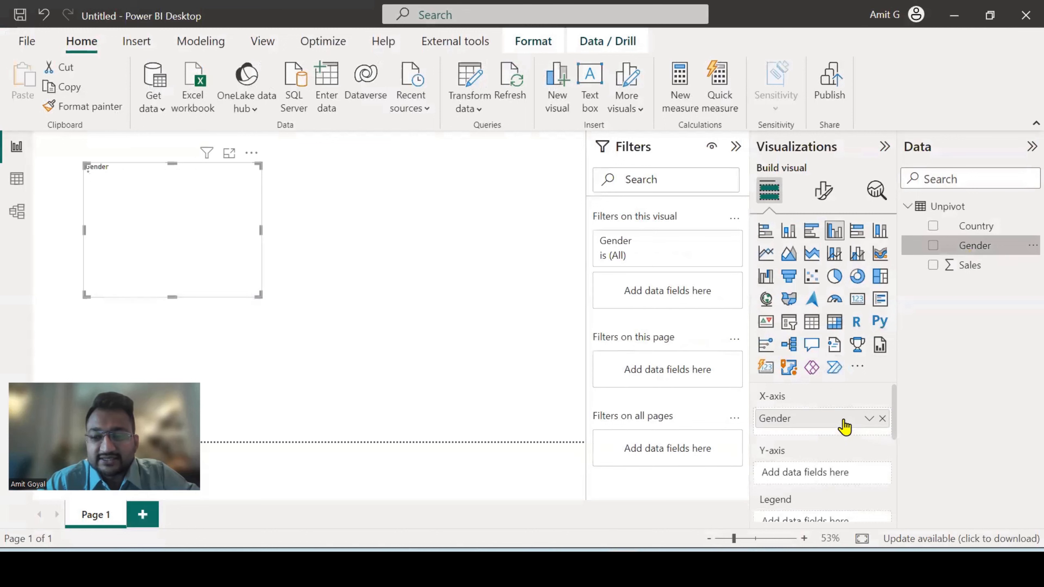
pyautogui.moveTo(972, 264); pyautogui.dragTo(843, 471)
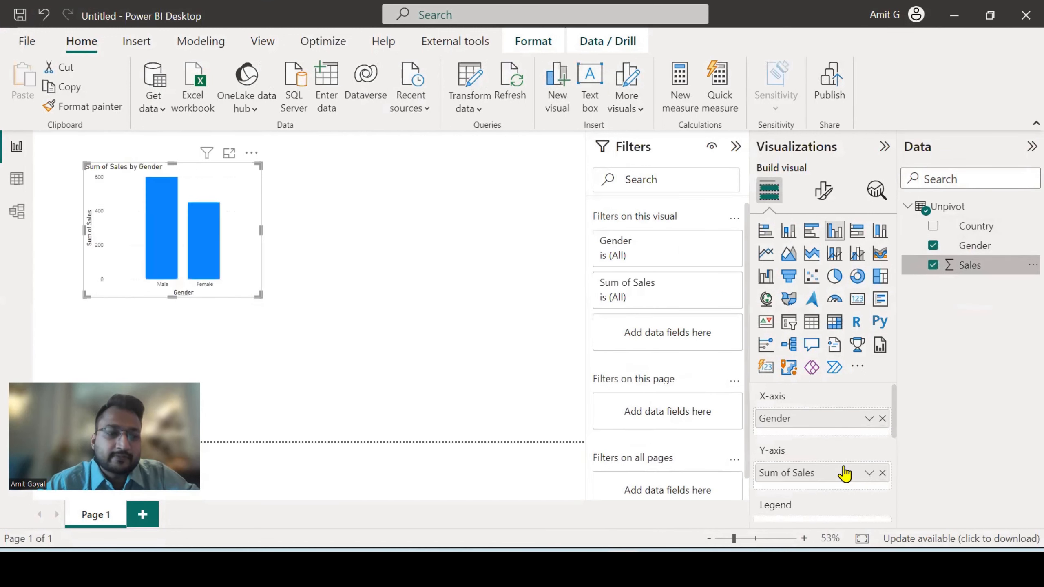